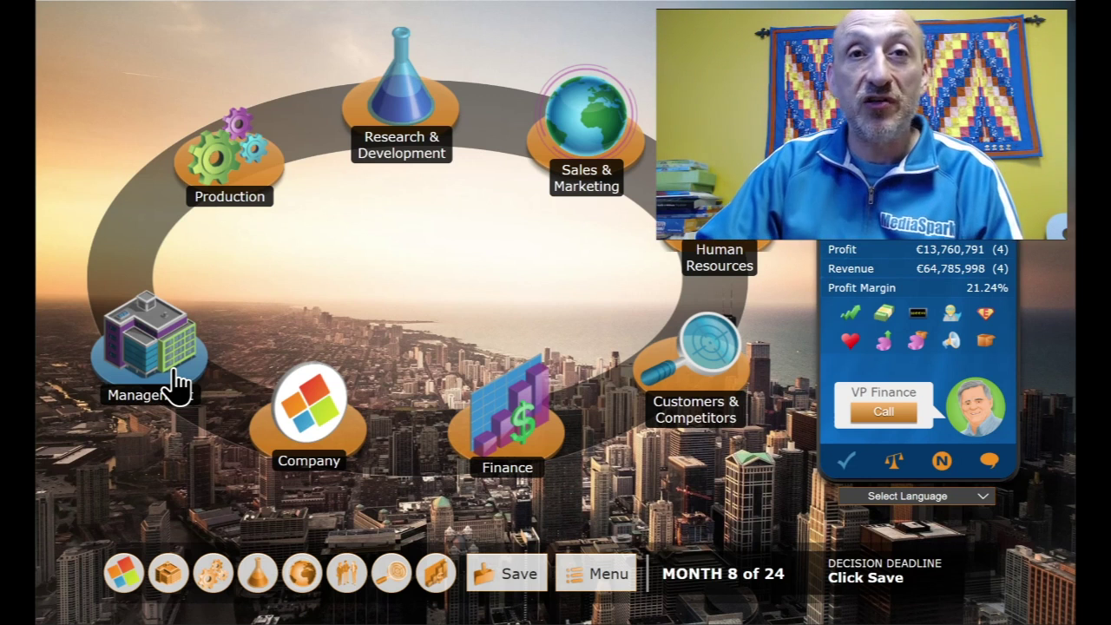
Step: Check the Management budget and production pricing, then view the Compact car's R&D features
left_click(173, 379)
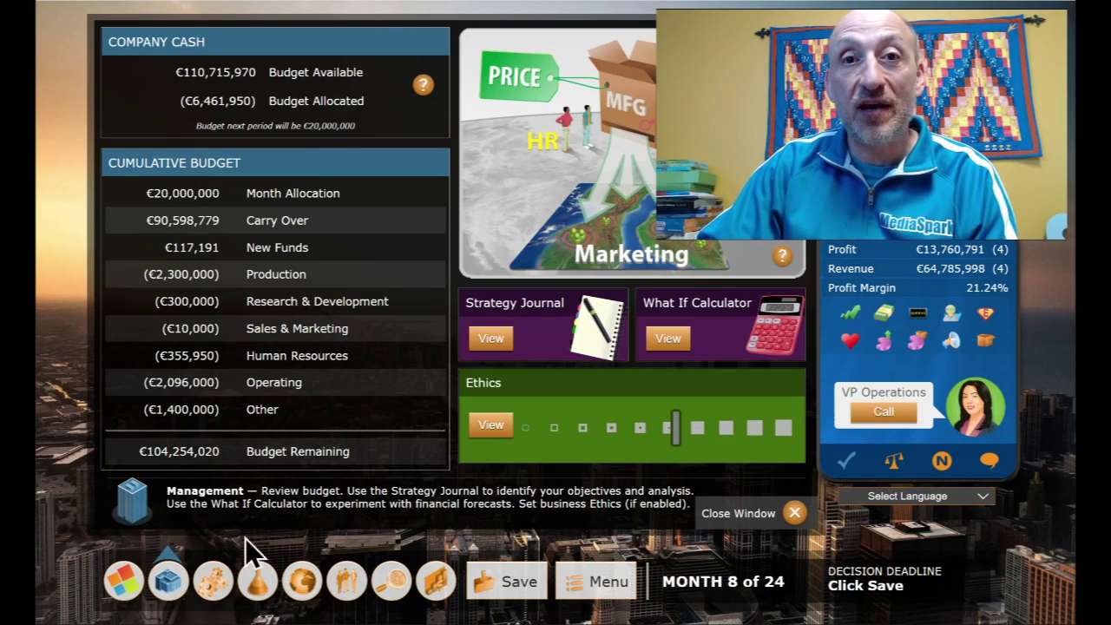
left_click(214, 582)
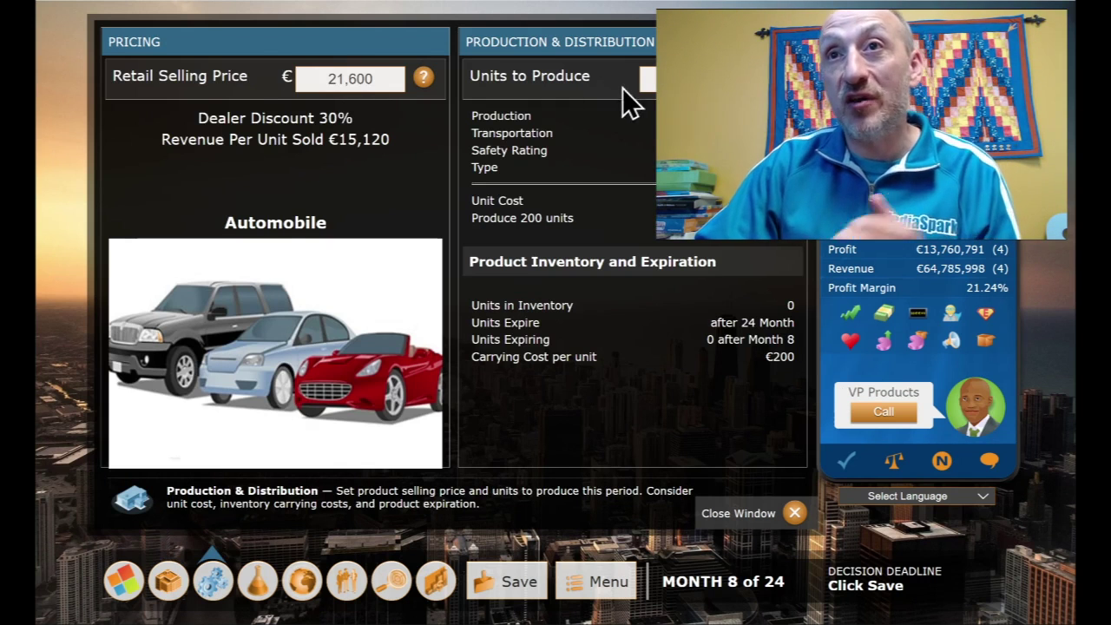
left_click(261, 586)
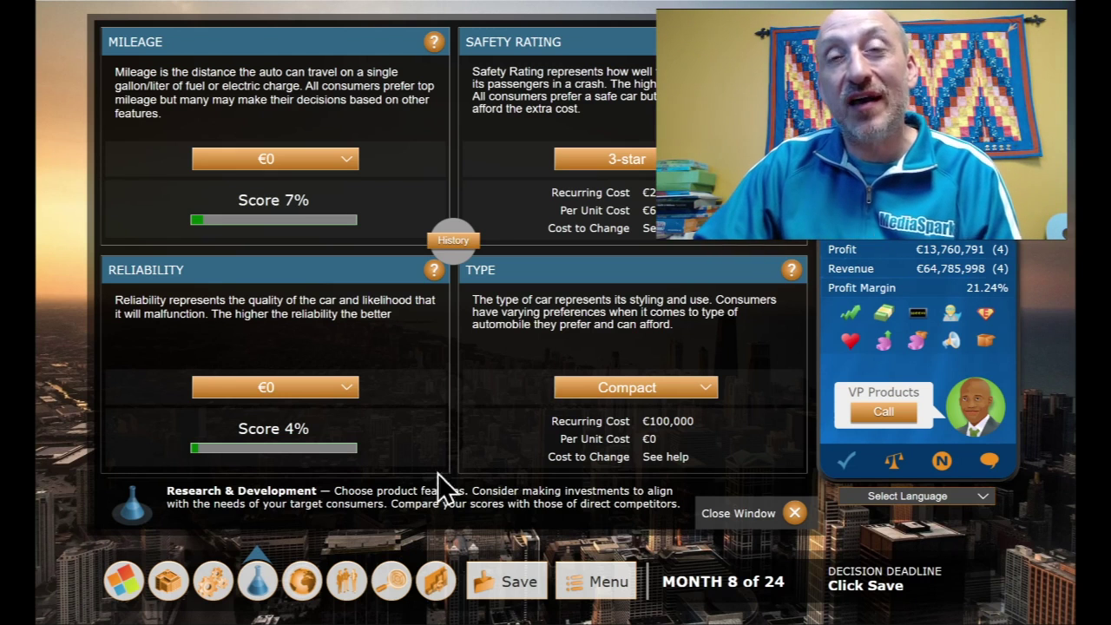
Step: Bring up the Sales & Marketing map with the Central, South and East territories
left_click(317, 577)
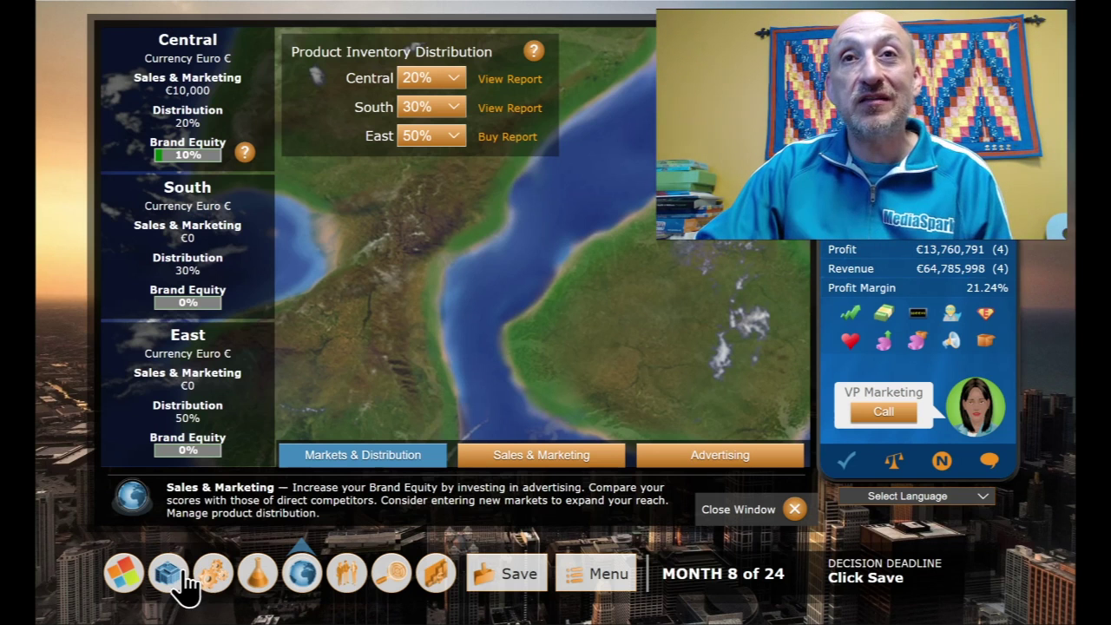
Step: Return to the Management budget, then view Production & Distribution with its €21,600 retail price
left_click(184, 589)
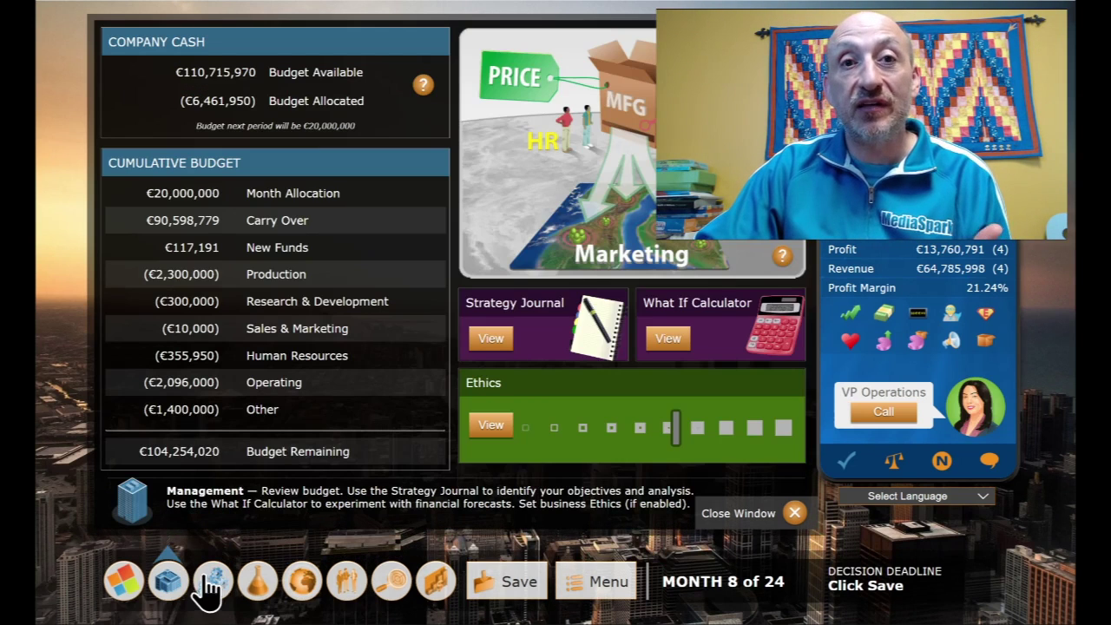
left_click(209, 589)
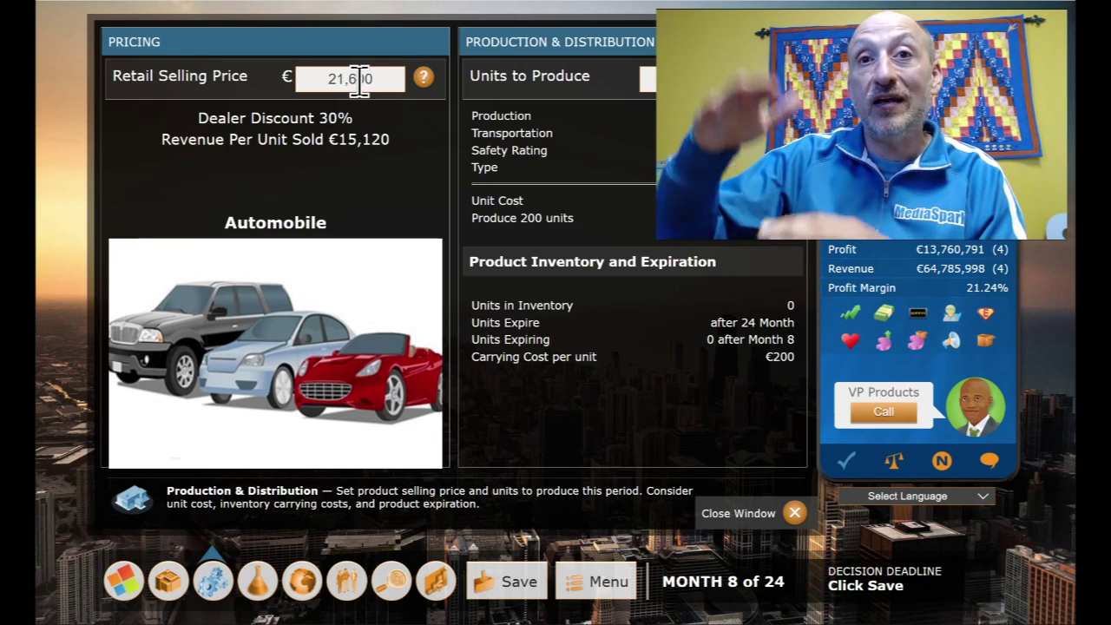
Step: Go through the R&D product features and the Sales & Marketing territory map
left_click(259, 584)
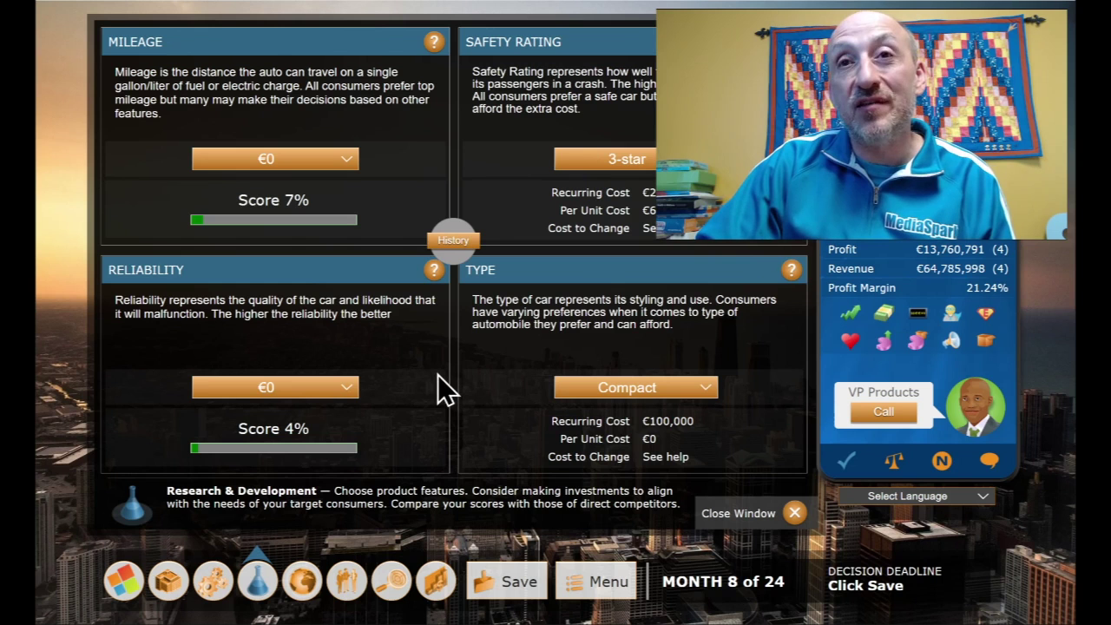
left_click(303, 580)
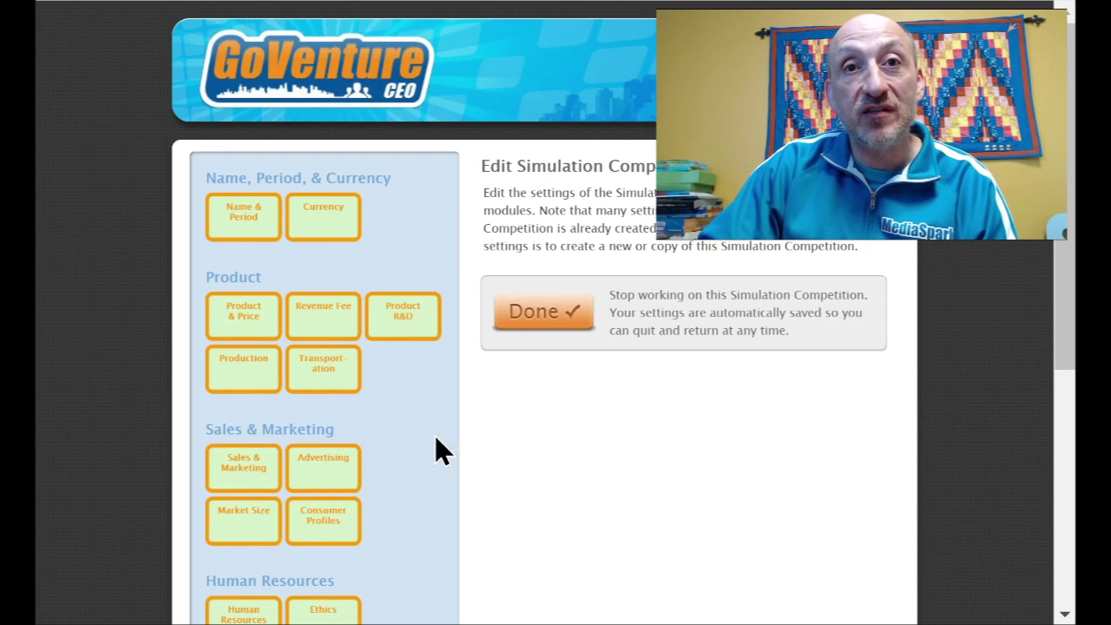
Step: Open the Currency module and bring the Euro currency name field into view
left_click(324, 210)
scroll(547, 348, "down", 2)
Step: Replace currency name Euro with Dollars and symbol € with $, then save
double_click(627, 410)
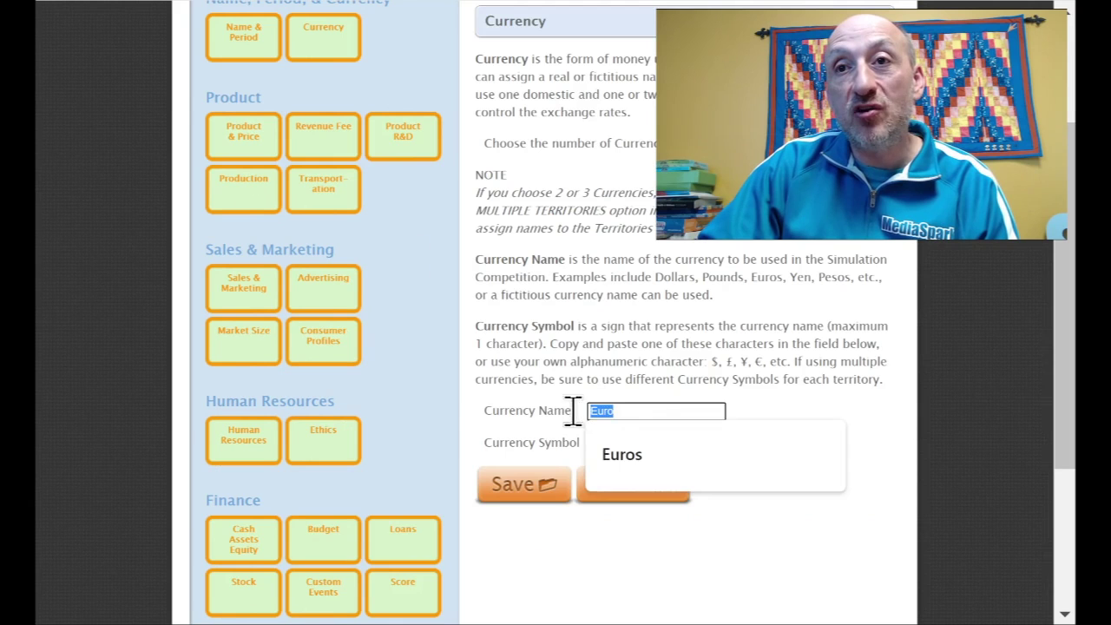
left_click(662, 376)
double_click(617, 412)
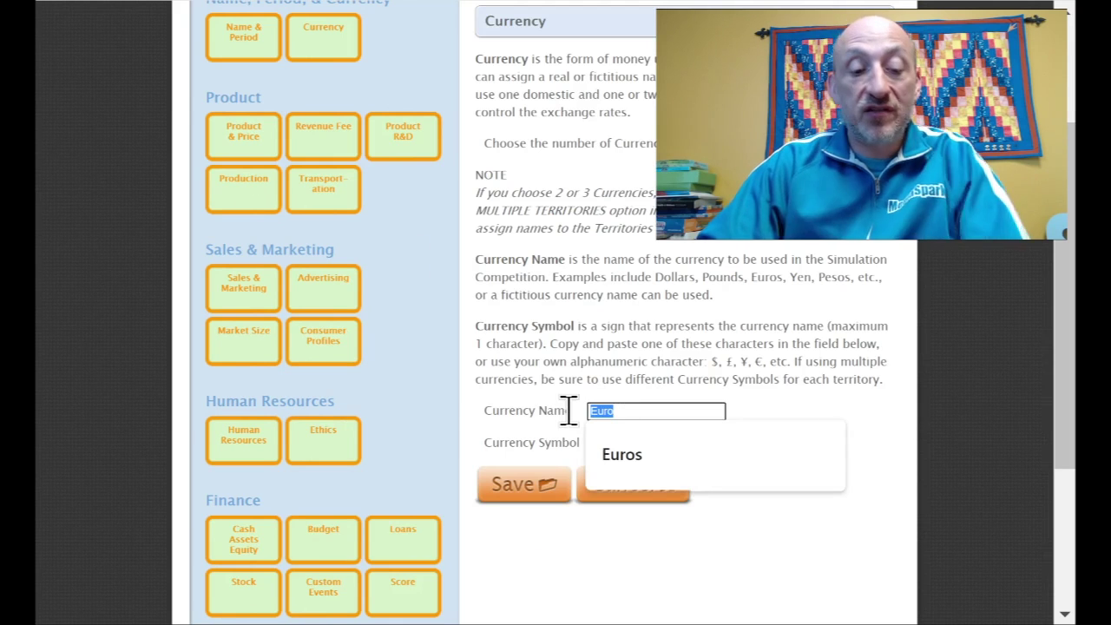
type("Dollars")
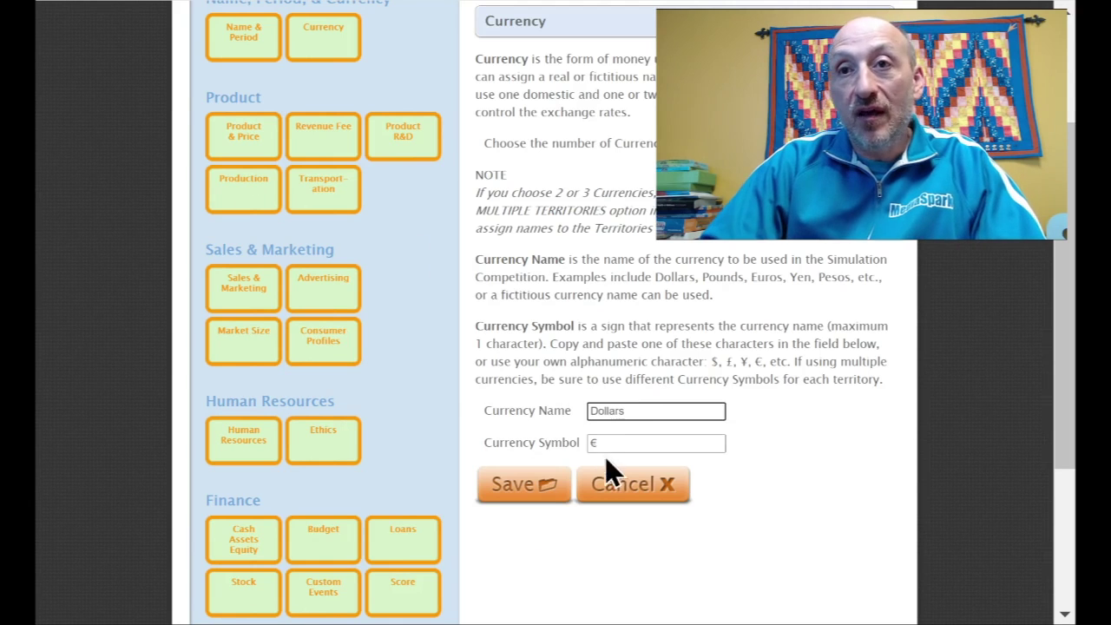
double_click(595, 443)
type("$")
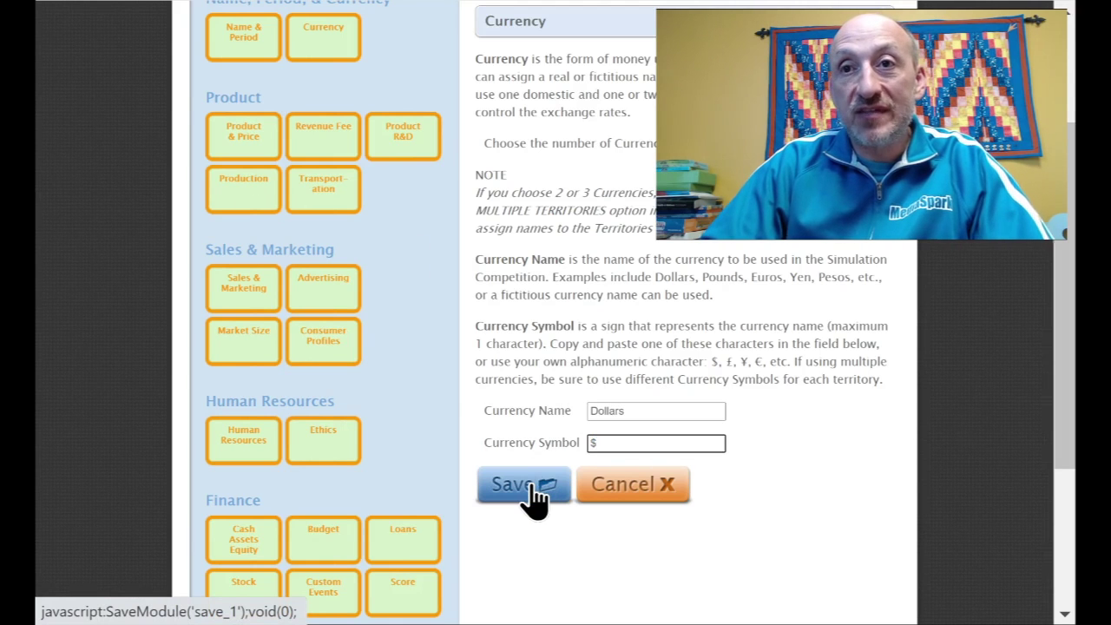
left_click(535, 488)
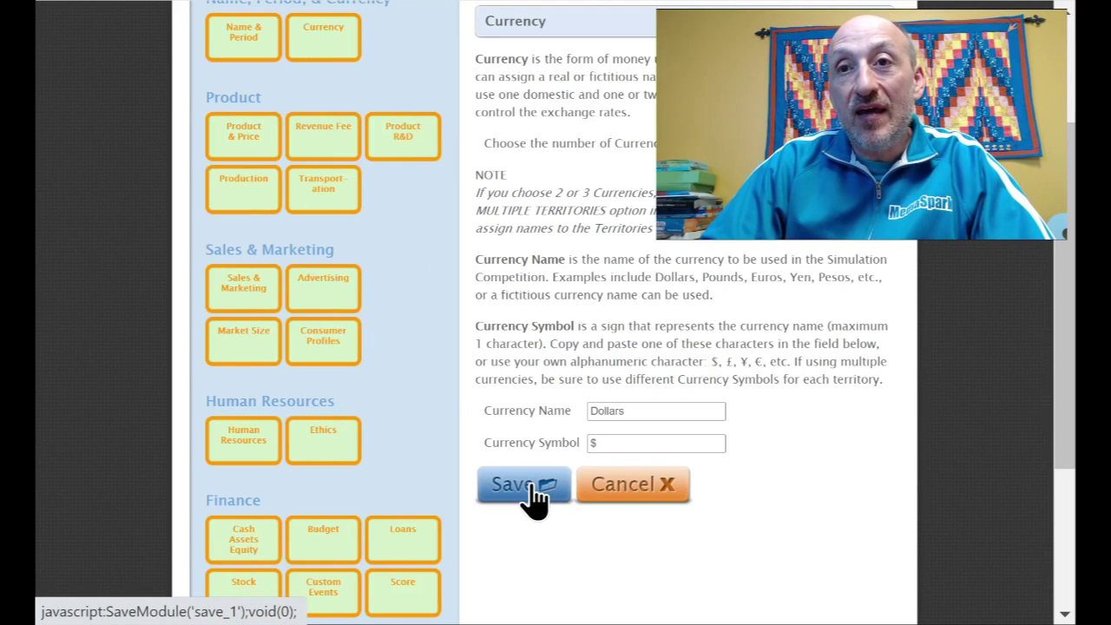
left_click_drag(534, 488, 635, 557)
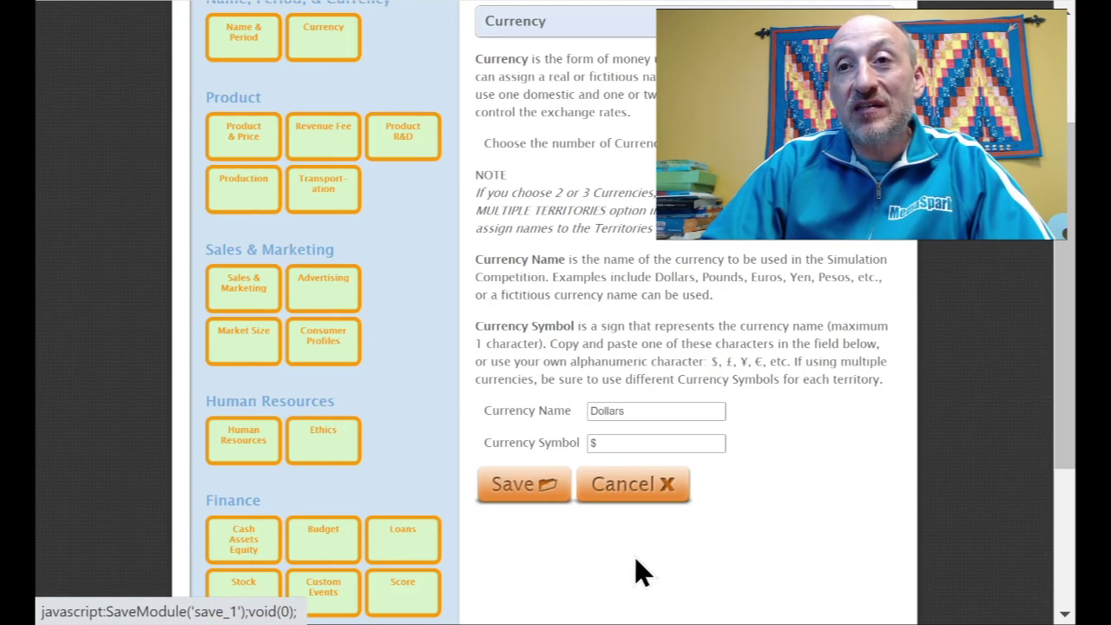
left_click(636, 499)
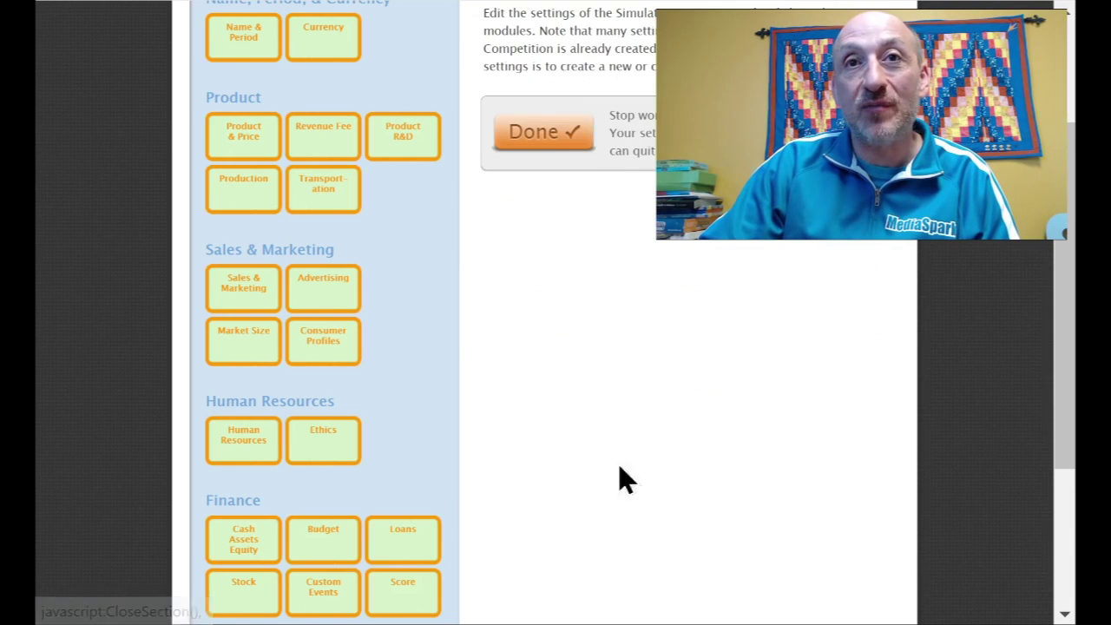
left_click(251, 139)
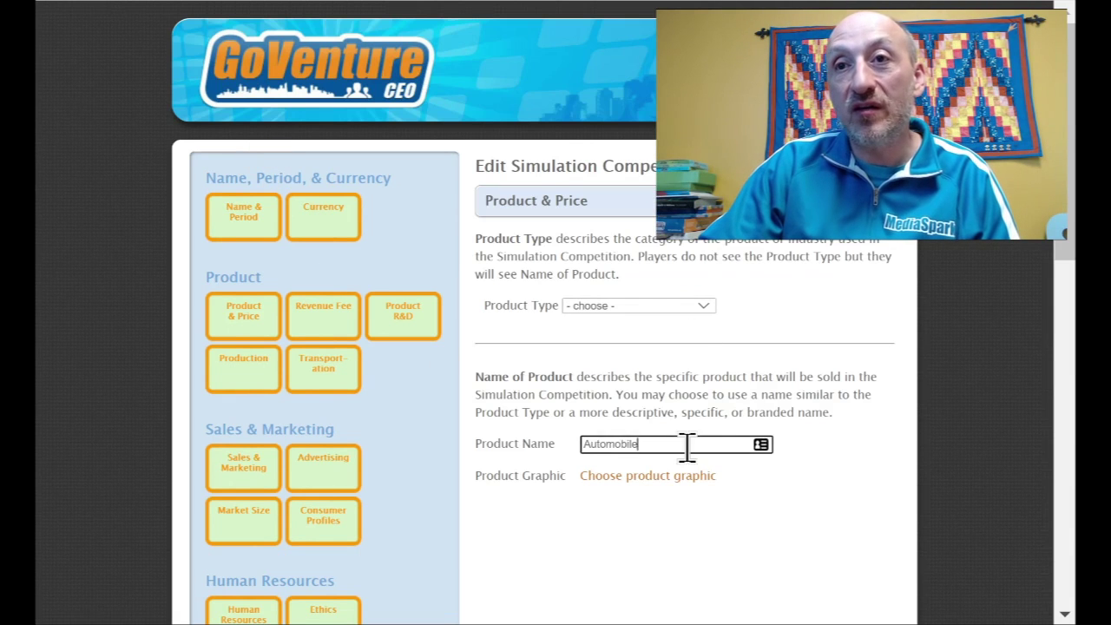
left_click_drag(687, 446, 585, 449)
scroll(675, 557, "down", 2)
scroll(678, 555, "up", 2)
left_click(682, 477)
scroll(719, 484, "down", 2)
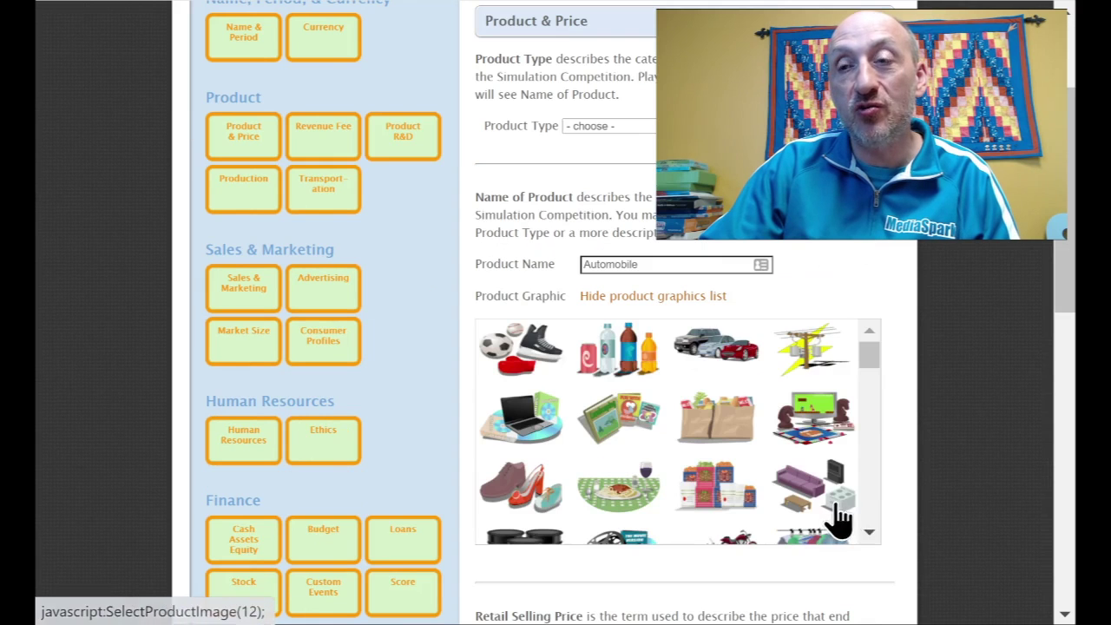
left_click_drag(871, 357, 870, 415)
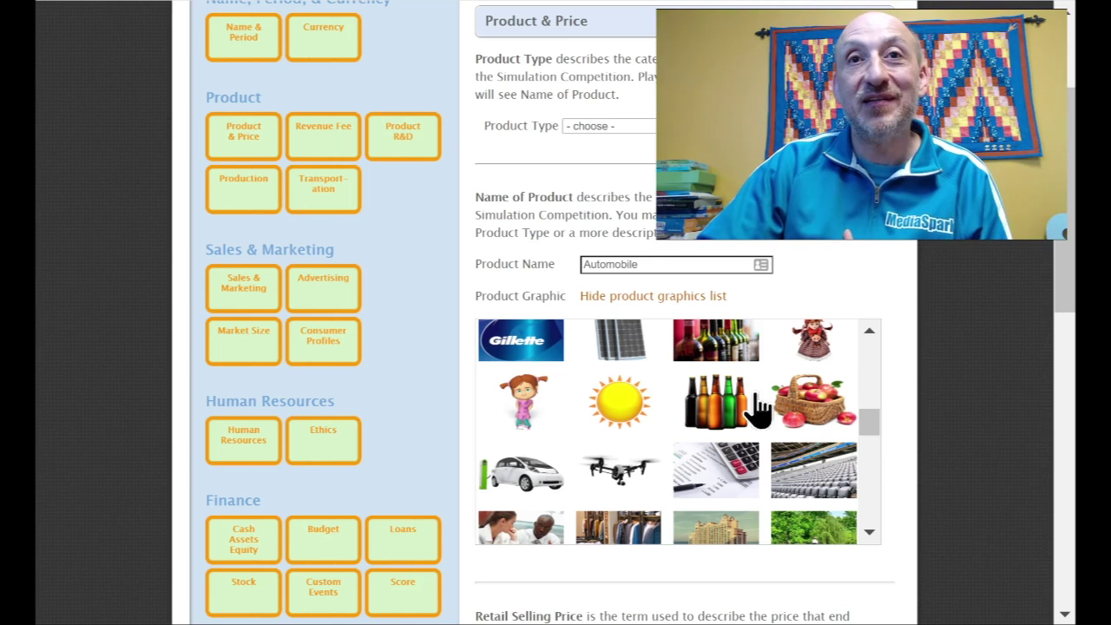
scroll(781, 521, "down", 5)
scroll(955, 538, "down", 10)
left_click(677, 573)
scroll(378, 400, "up", 5)
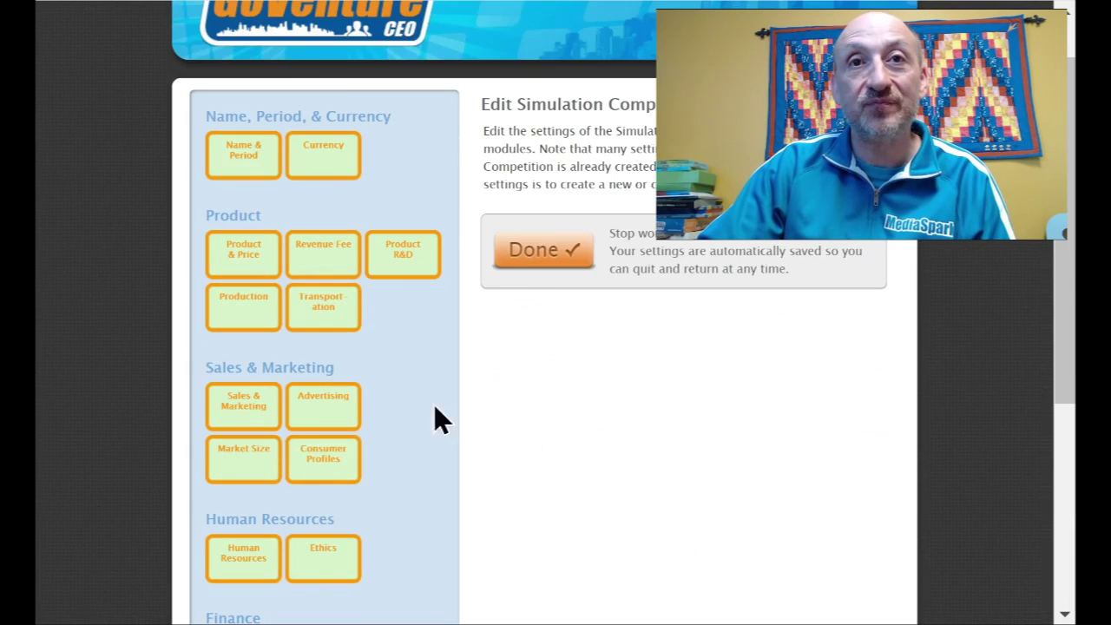
Step: Read through the Sales & Marketing module description and close it unchanged
left_click(248, 405)
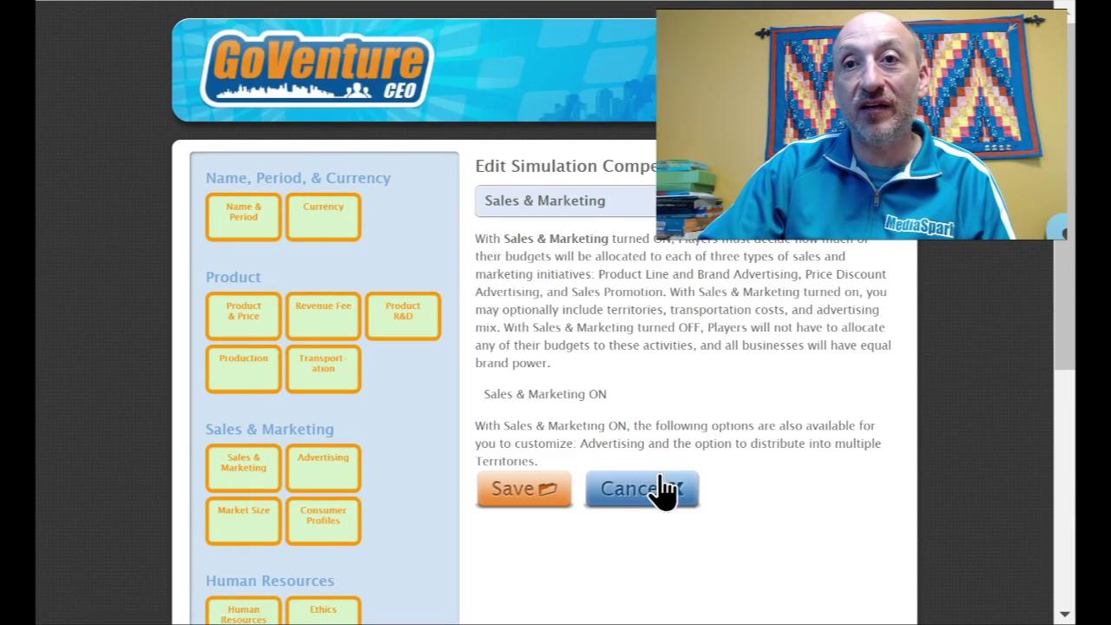
scroll(756, 501, "down", 2)
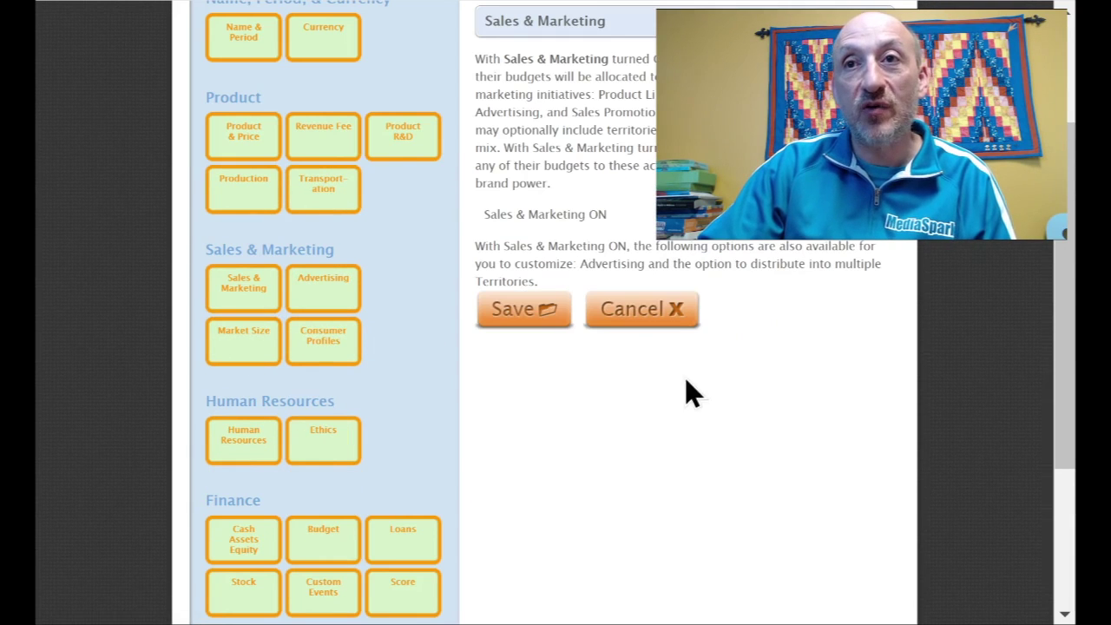
left_click(651, 318)
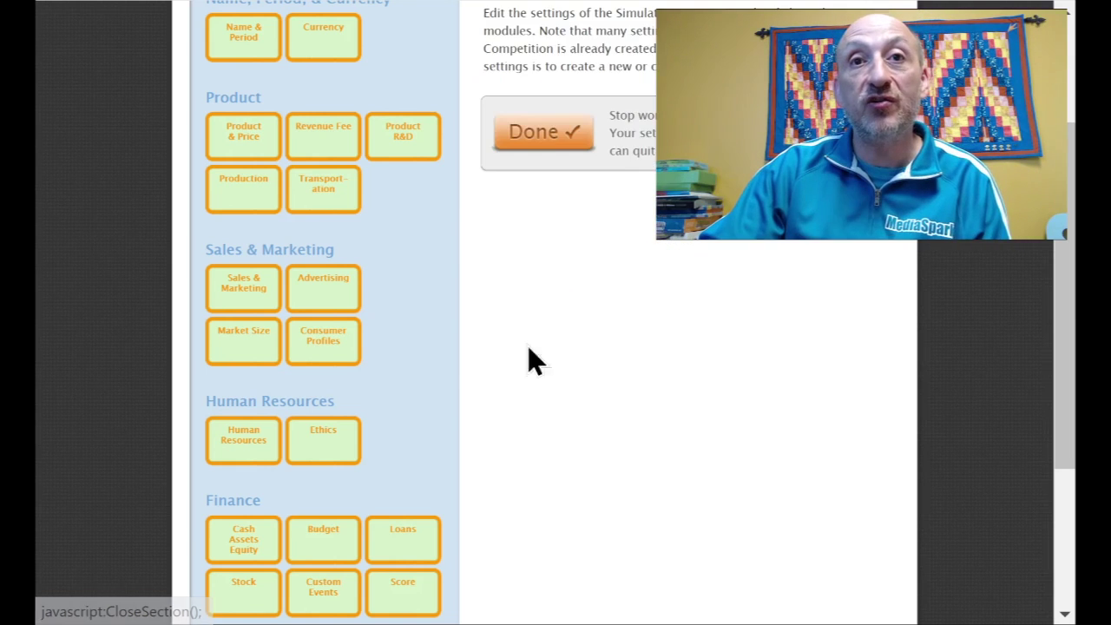
Step: Open Market Size and Territories and highlight the territory names Central and South
left_click(241, 348)
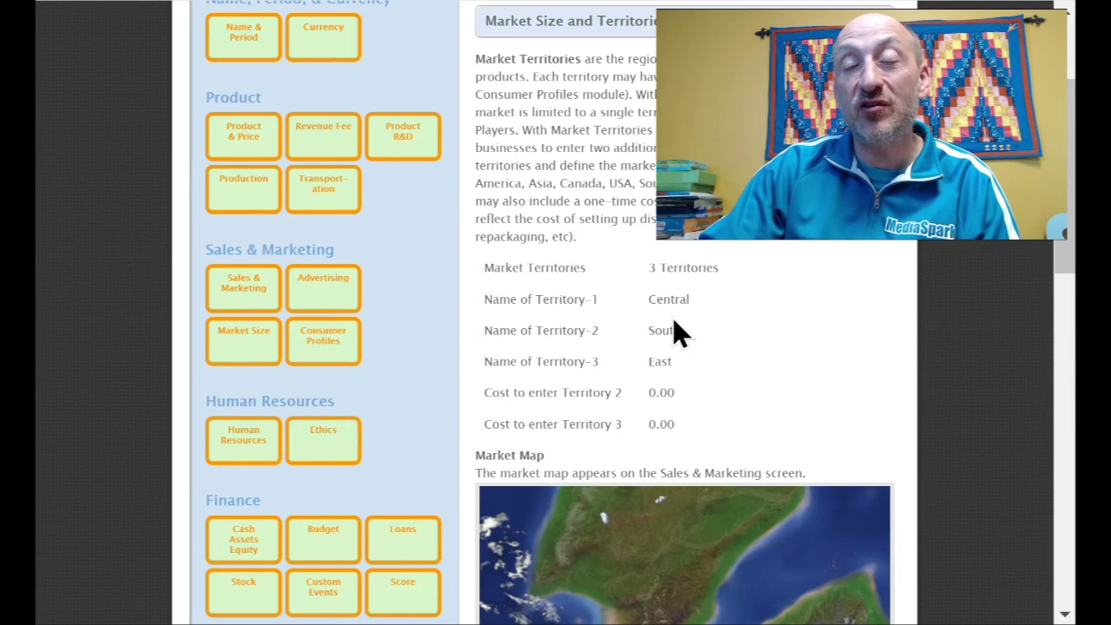
left_click_drag(652, 301, 685, 301)
left_click(664, 332)
double_click(664, 333)
left_click(657, 365)
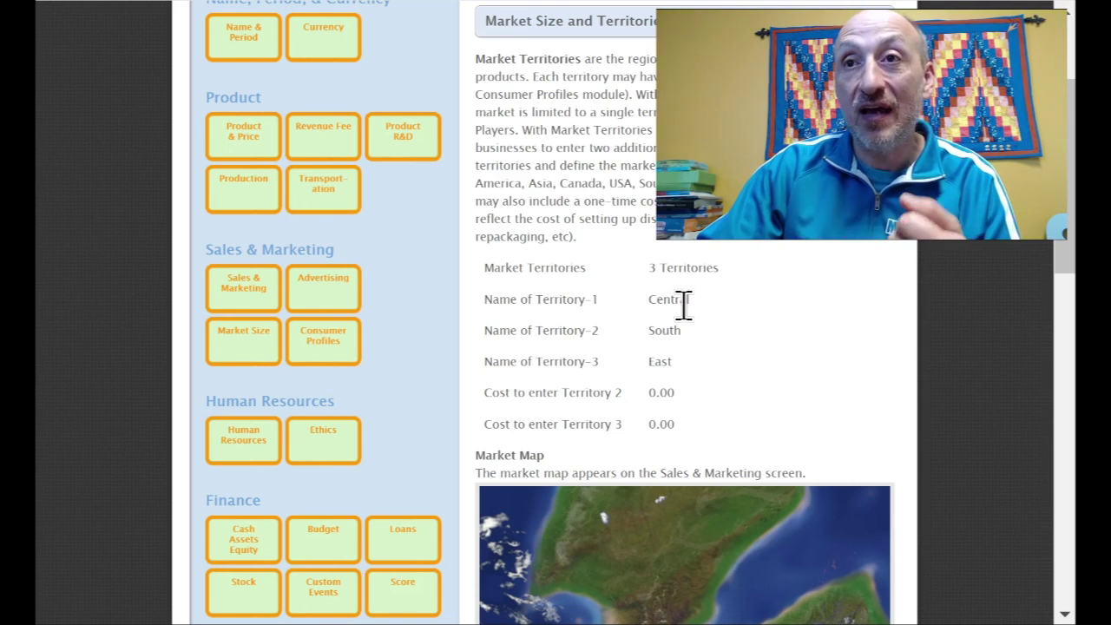
Step: Advance the Market Map background past the Miami district until Map 9 of 28 shows
scroll(742, 417, "down", 4)
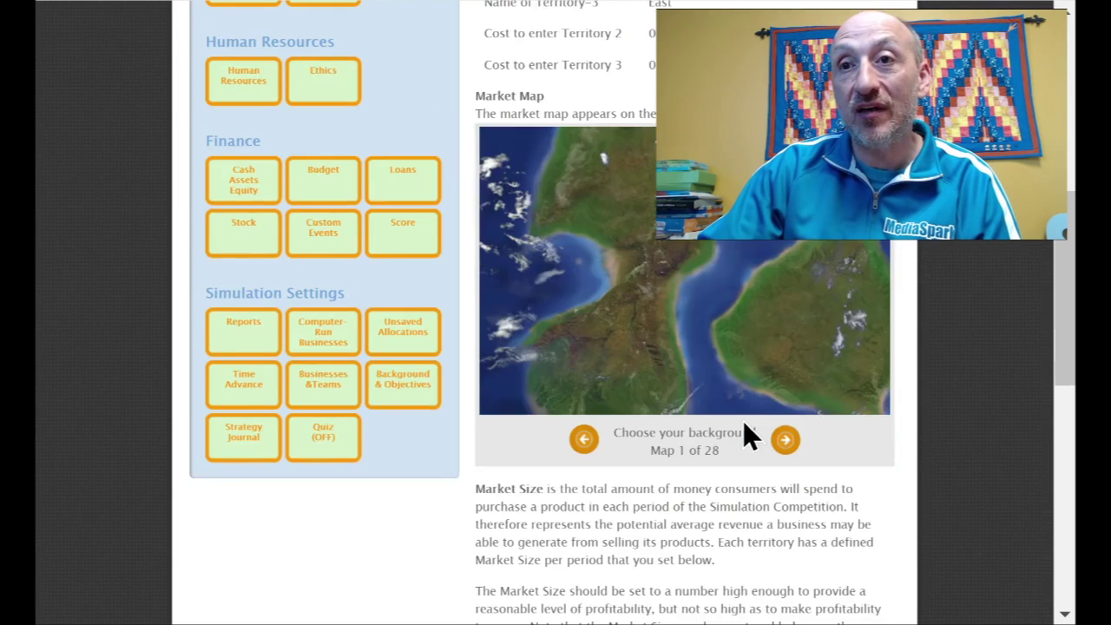
scroll(745, 419, "up", 2)
left_click_drag(1058, 317, 1058, 332)
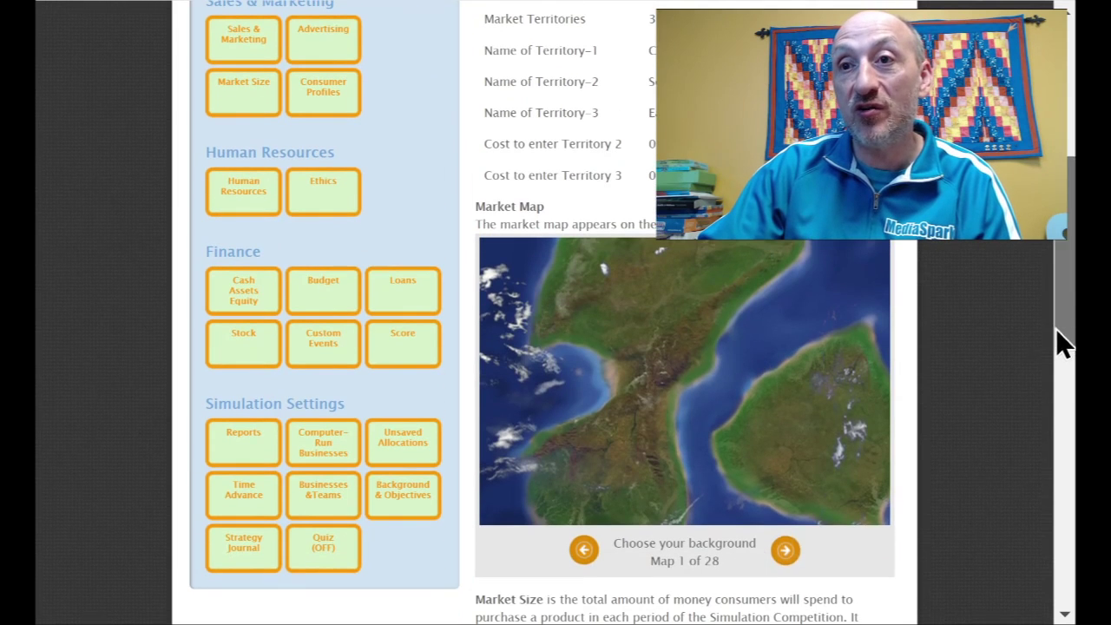
left_click(786, 550)
left_click(785, 549)
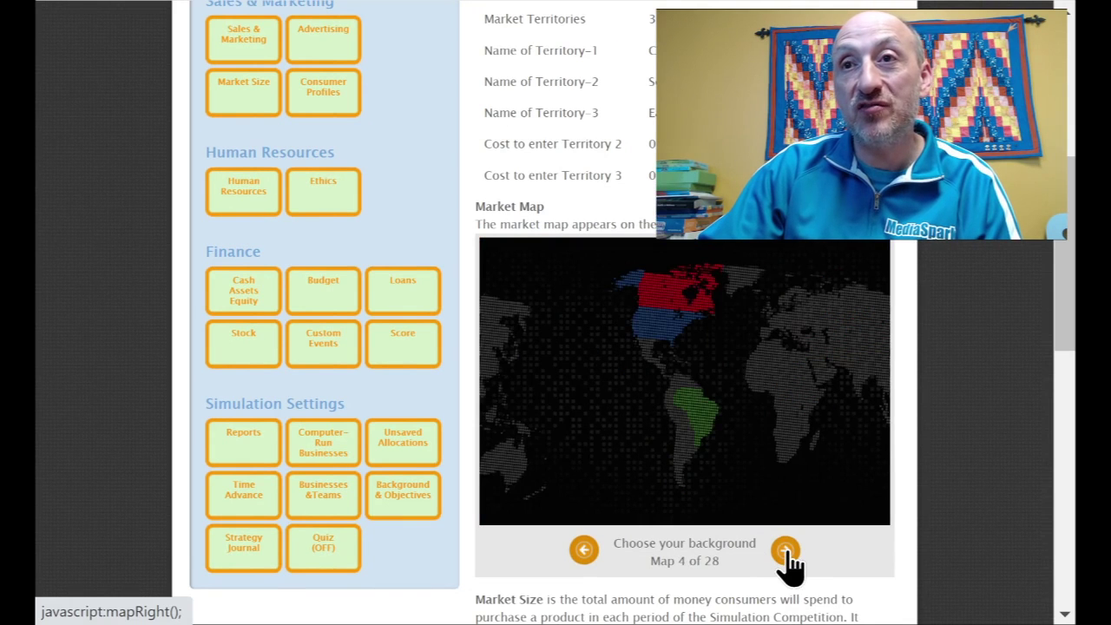
left_click(786, 550)
left_click(786, 549)
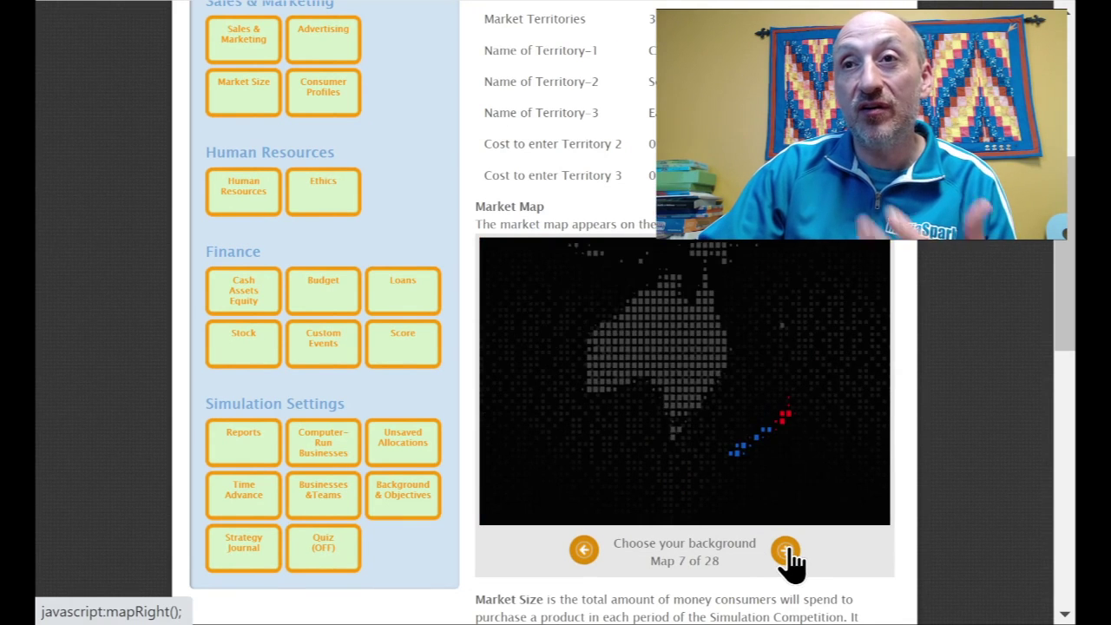
left_click(788, 550)
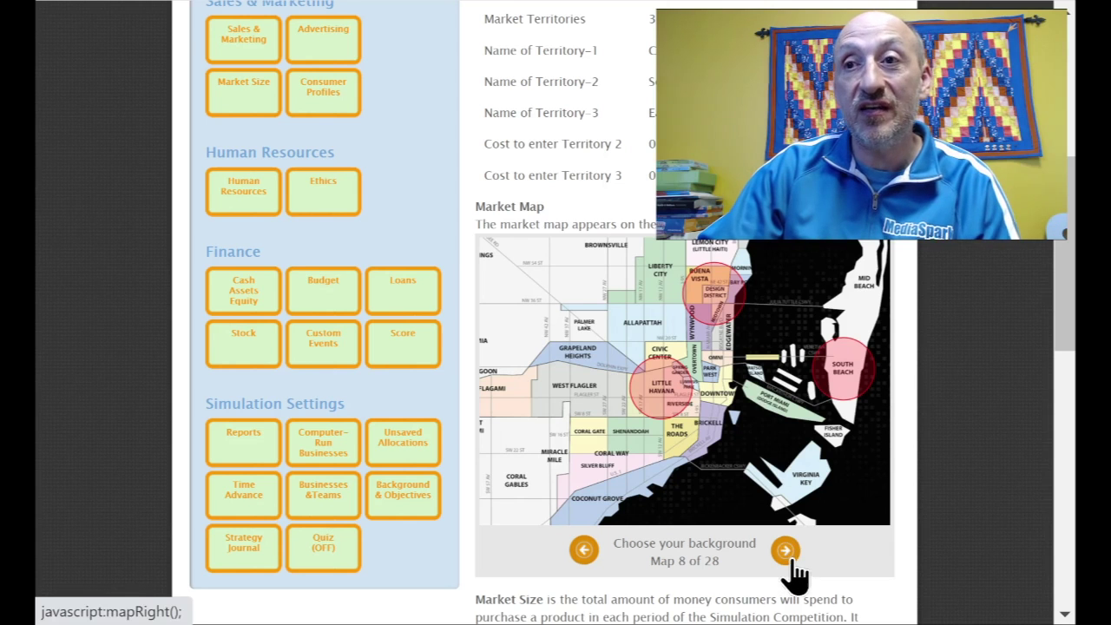
left_click(788, 554)
scroll(869, 504, "down", 2)
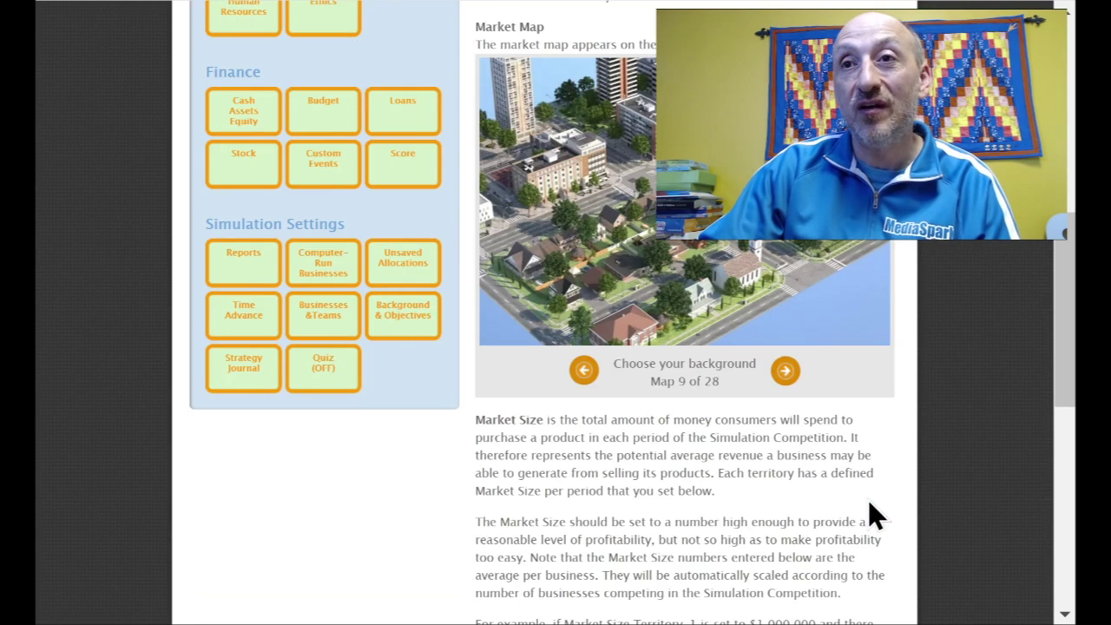
Step: Enter 30,000,000 as Territory-1's market size, then cancel the form without saving
scroll(819, 521, "down", 7)
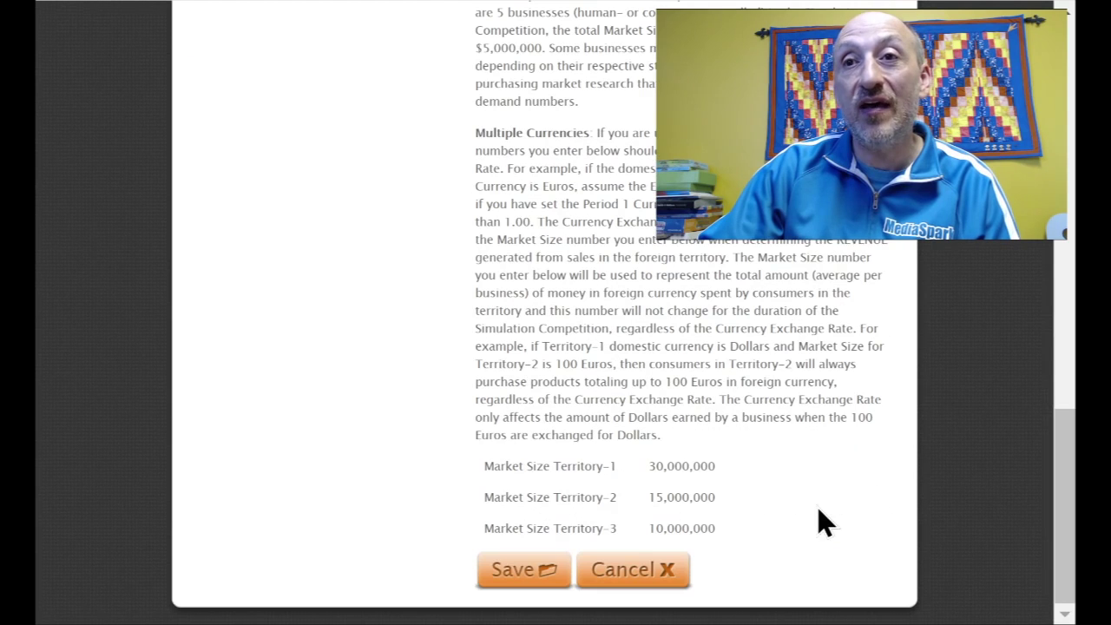
left_click(652, 467)
key("BackSpace")
type("3")
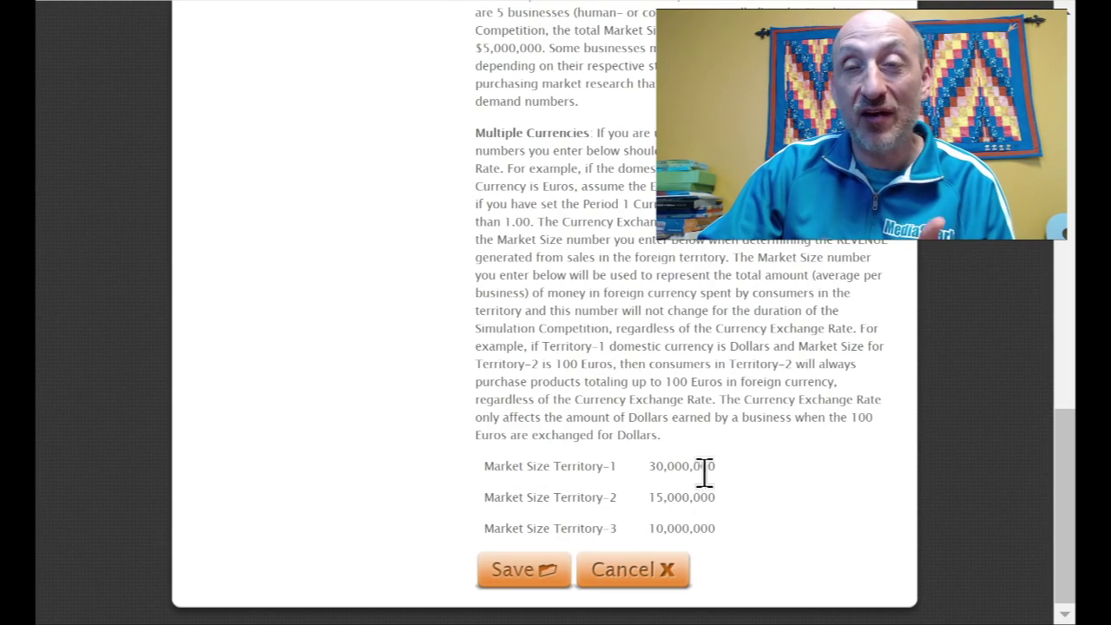
scroll(714, 495, "up", 9)
scroll(715, 496, "up", 6)
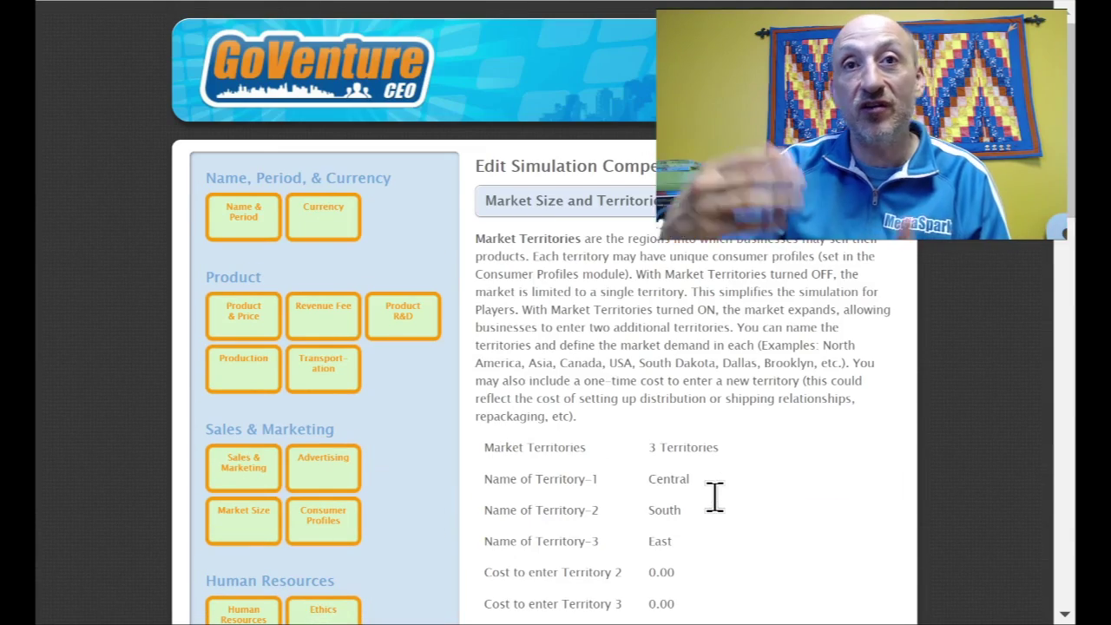
scroll(715, 499, "down", 15)
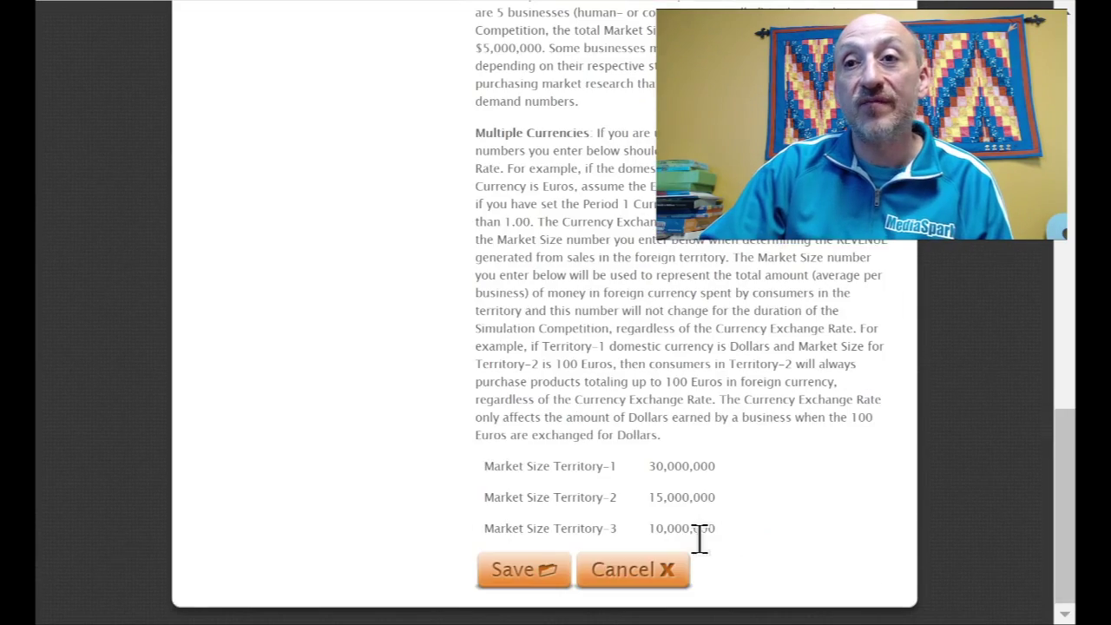
left_click(664, 583)
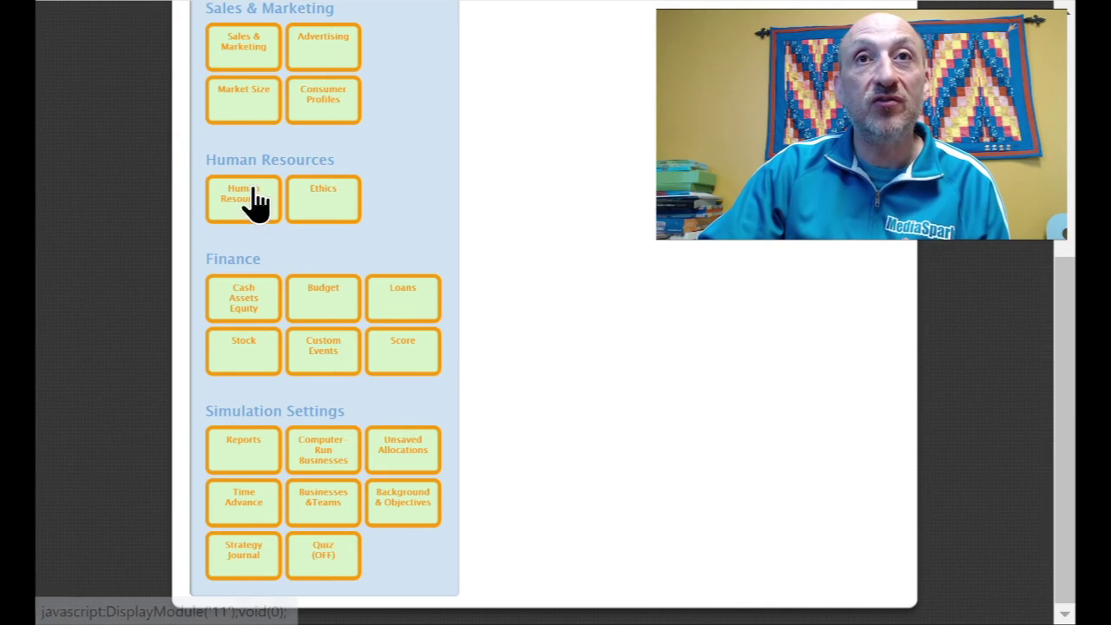
Step: Scroll through Central's consumer profiles table, showing ten groups at 10% each, then back to the top
scroll(330, 113, "up", 5)
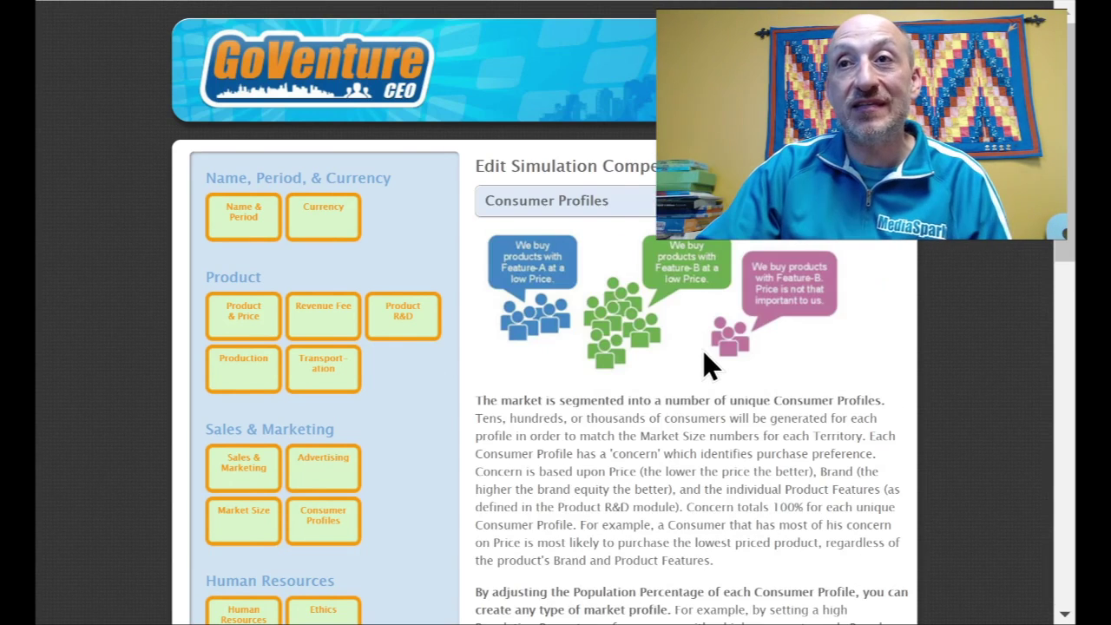
scroll(709, 394, "down", 9)
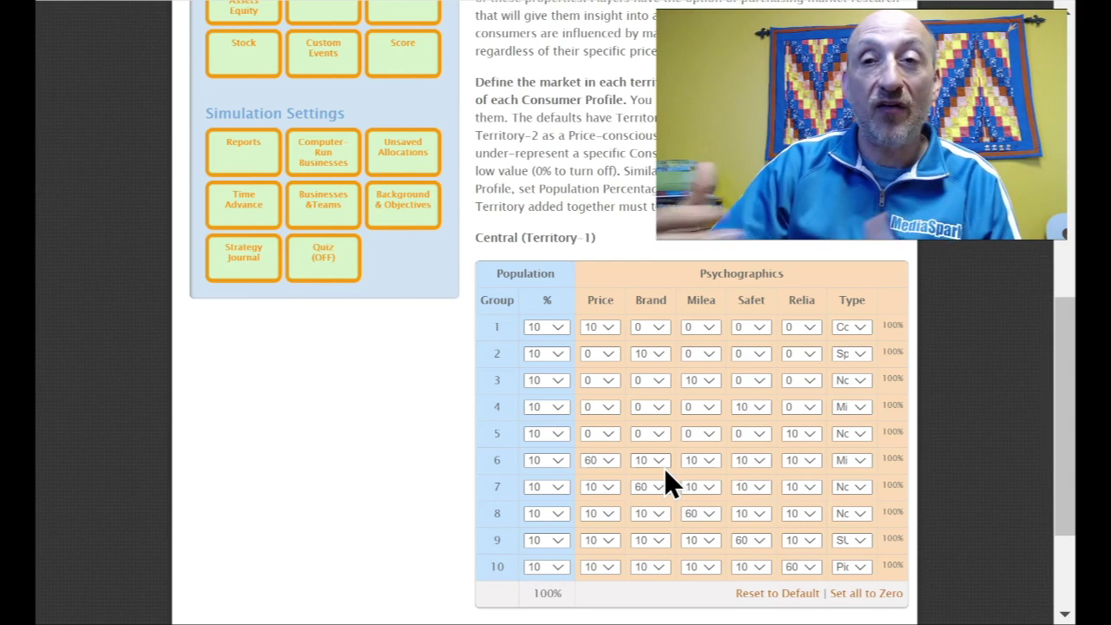
scroll(664, 468, "up", 10)
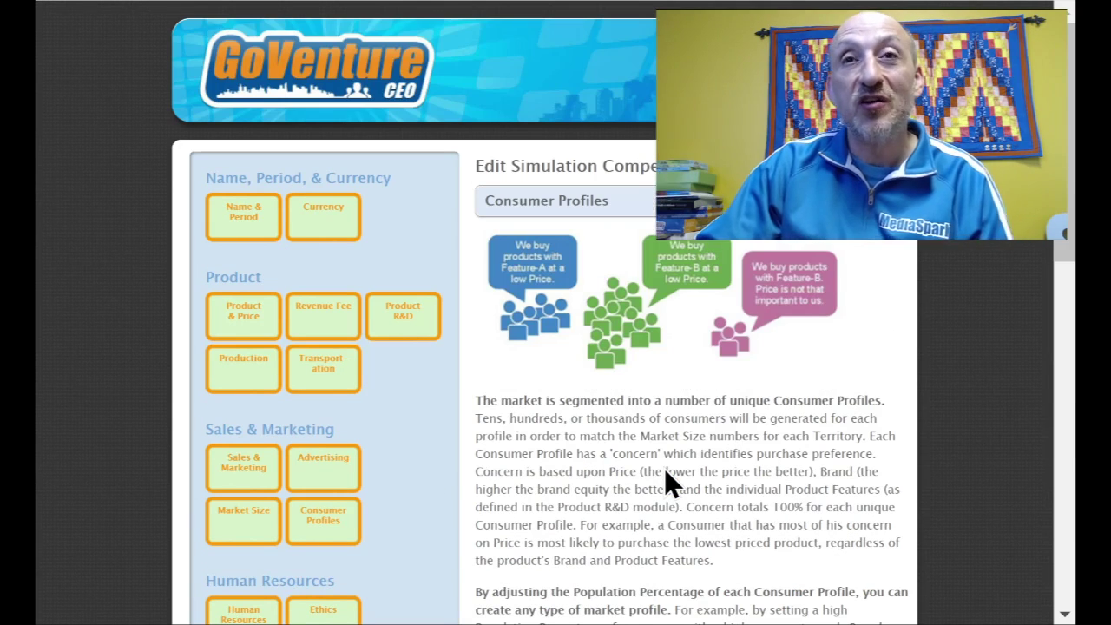